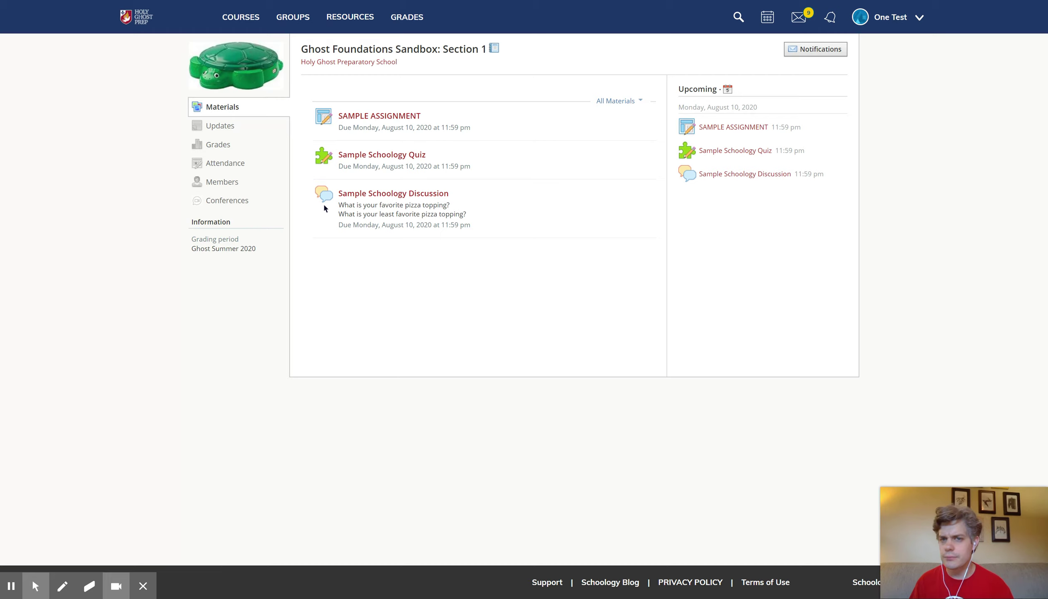
- Open the Sample Schoology Discussion and write a two-line comment: "My favorite topping is olives" and "my least favorite is onions."
{"action": "left_click", "coordinate": [394, 194]}
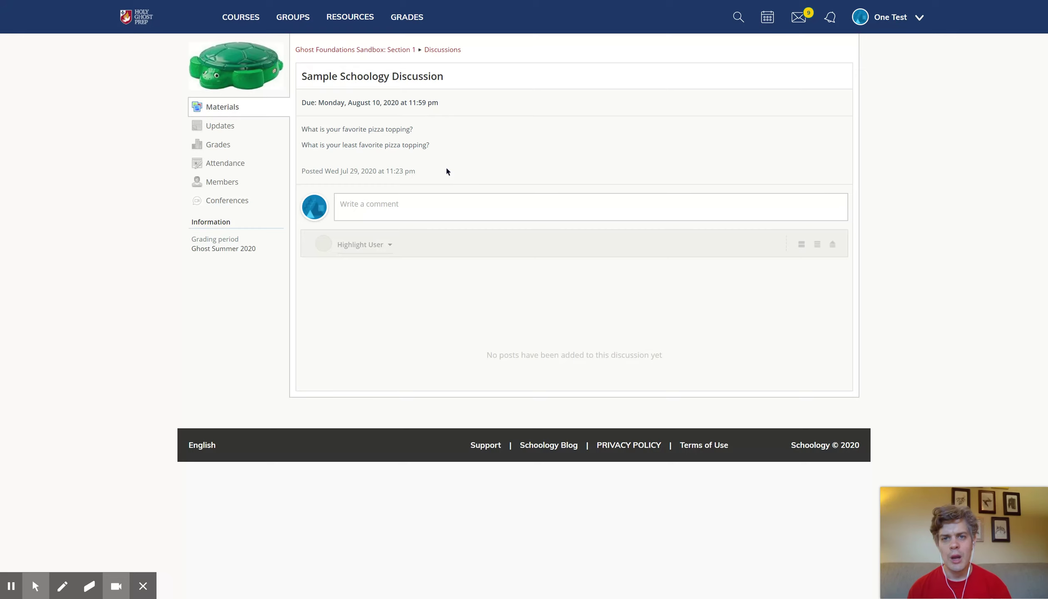
{"action": "left_click", "coordinate": [412, 206]}
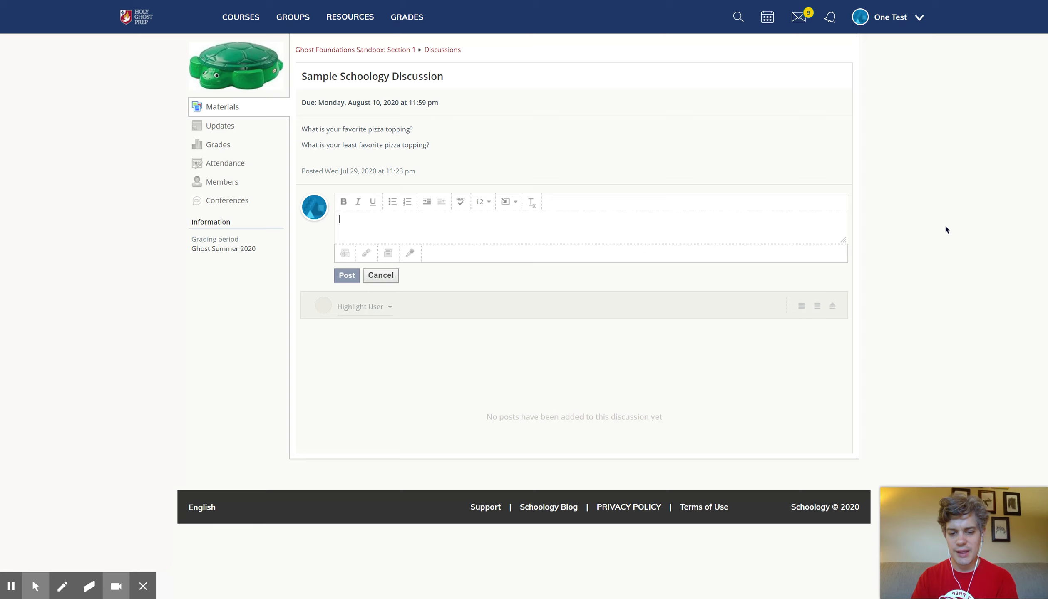
{"action": "type", "text": "My favori"}
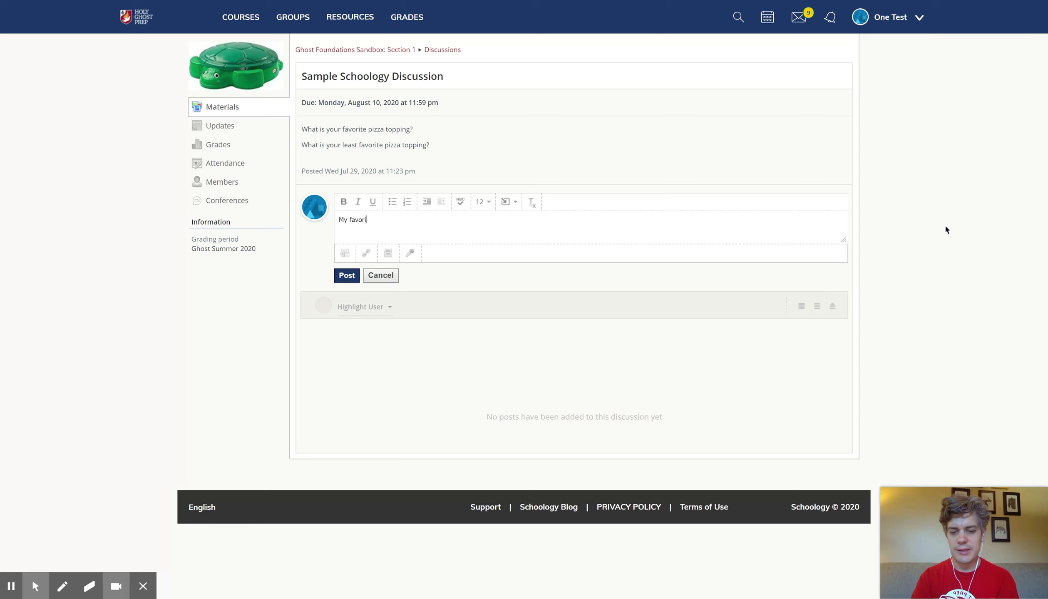
{"action": "type", "text": "te topping is olives"}
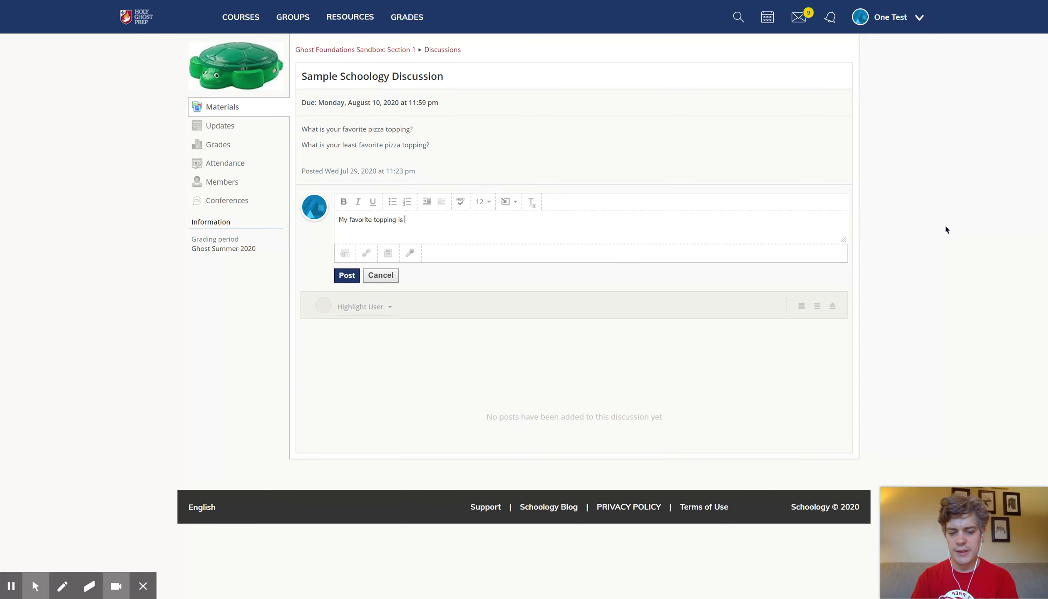
{"action": "key", "text": "Return"}
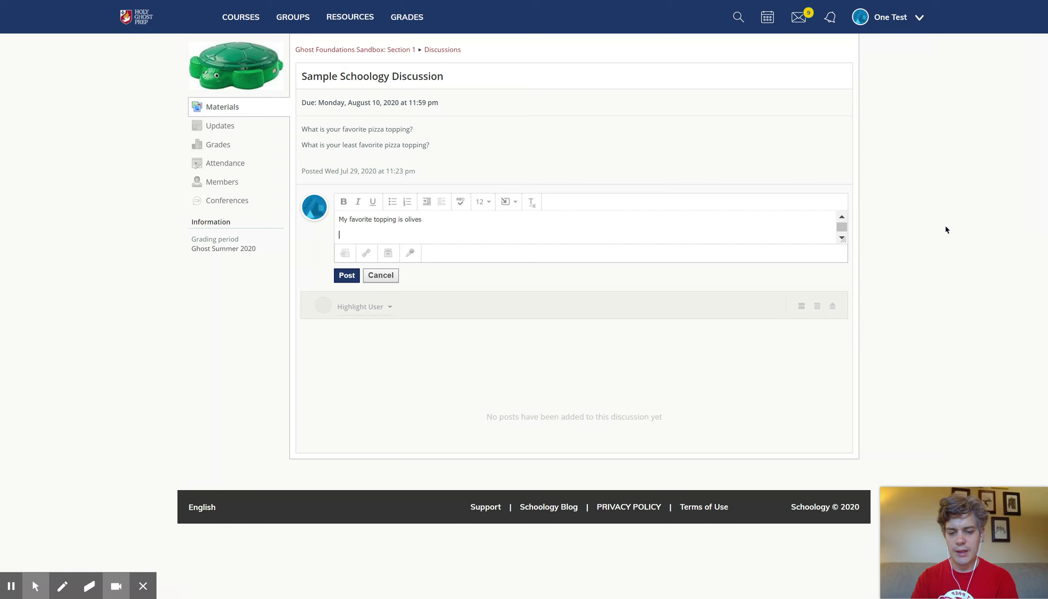
{"action": "type", "text": "my least favo"}
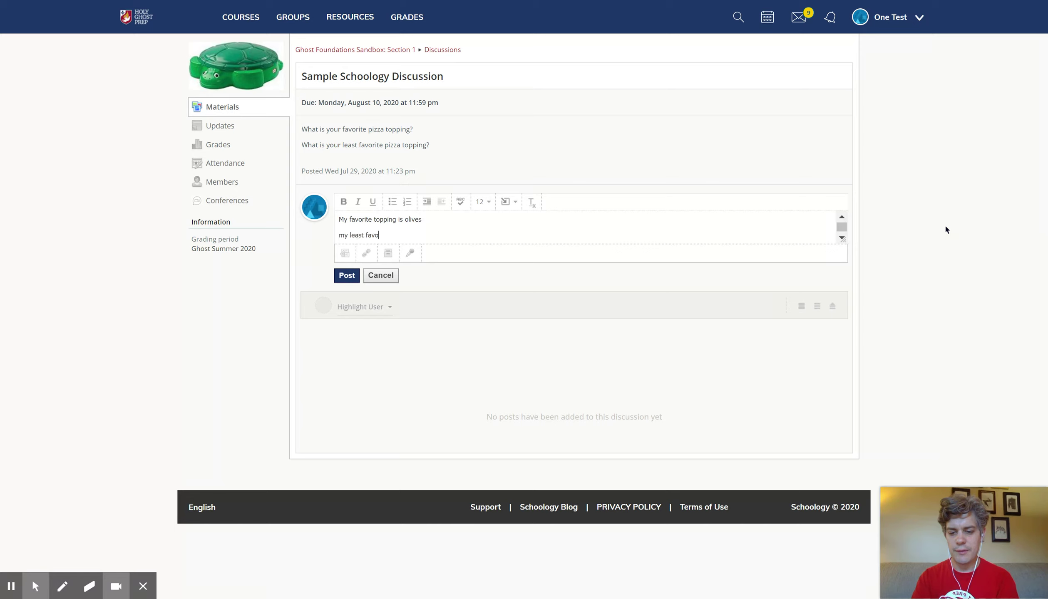
{"action": "type", "text": "rite is onions."}
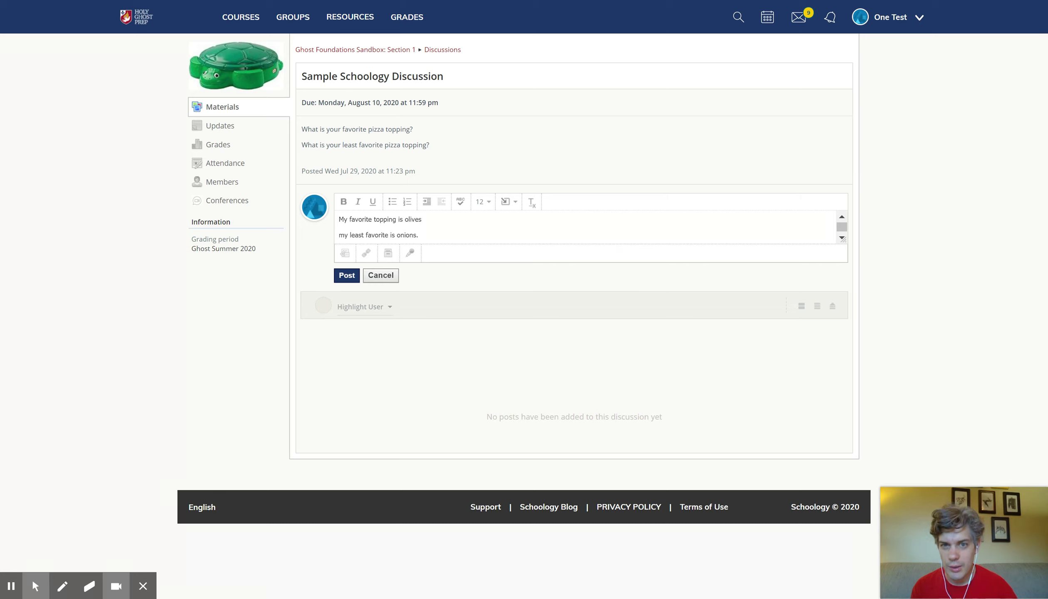
- Turn on spell checking for the comment and capitalize "My" at the start of its second line
{"action": "left_click", "coordinate": [462, 206]}
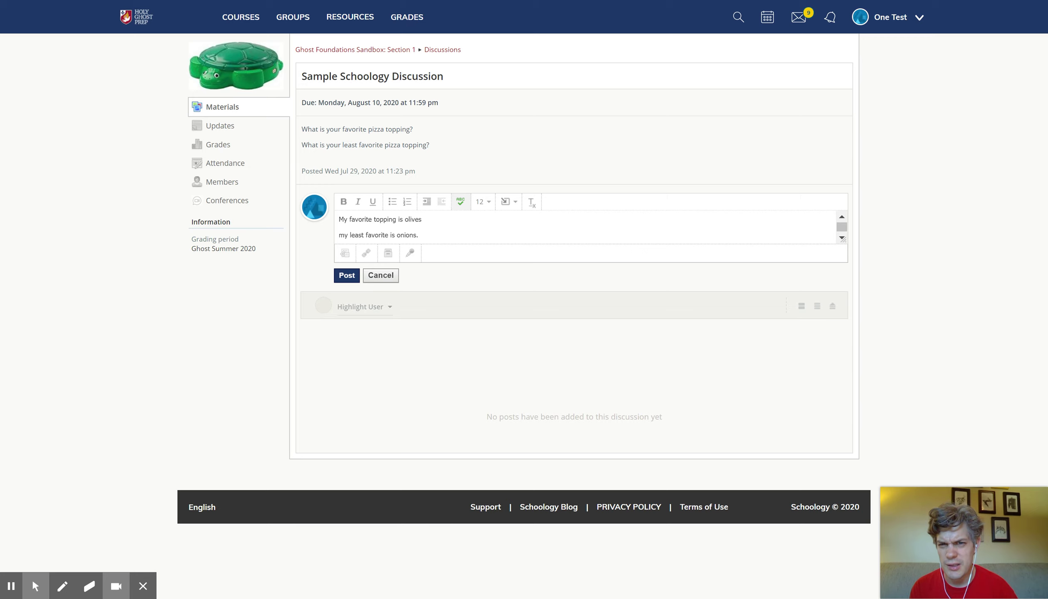
{"action": "left_click", "coordinate": [366, 235]}
{"action": "left_click", "coordinate": [344, 236]}
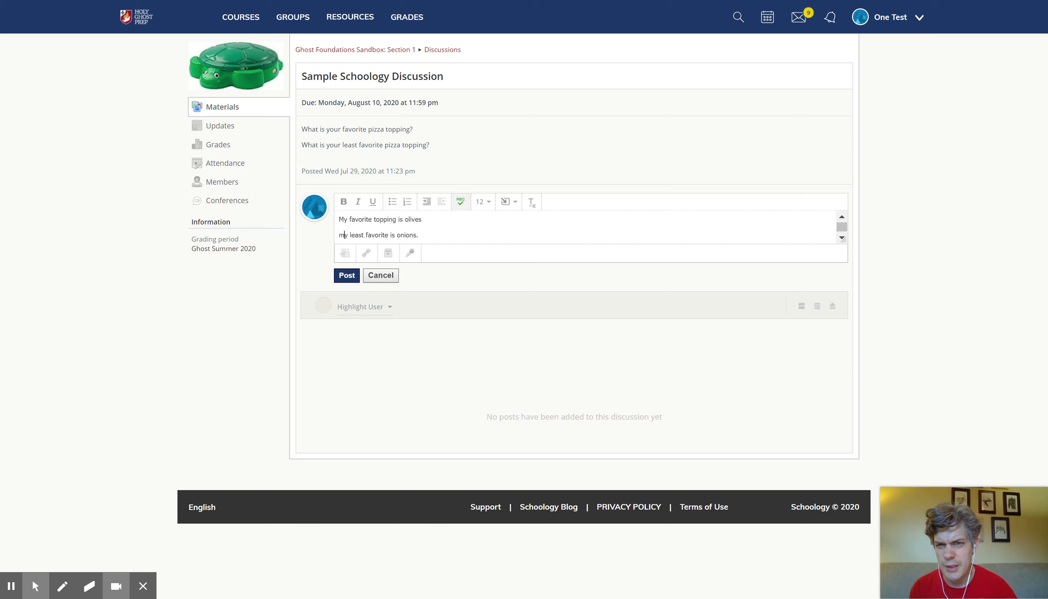
{"action": "key", "text": "BackSpace"}
{"action": "type", "text": "M"}
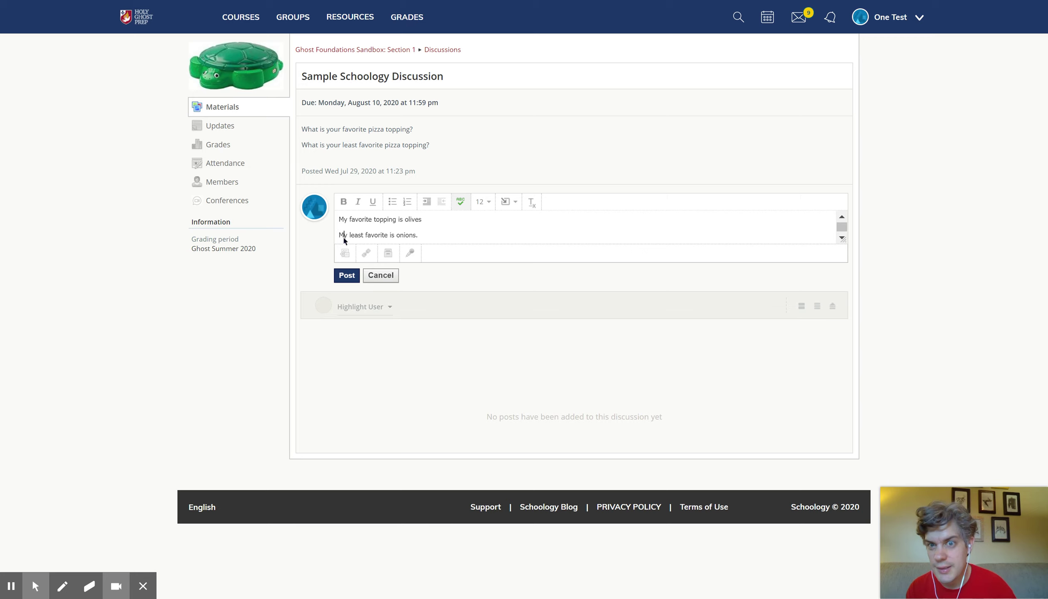
{"action": "left_click", "coordinate": [444, 233]}
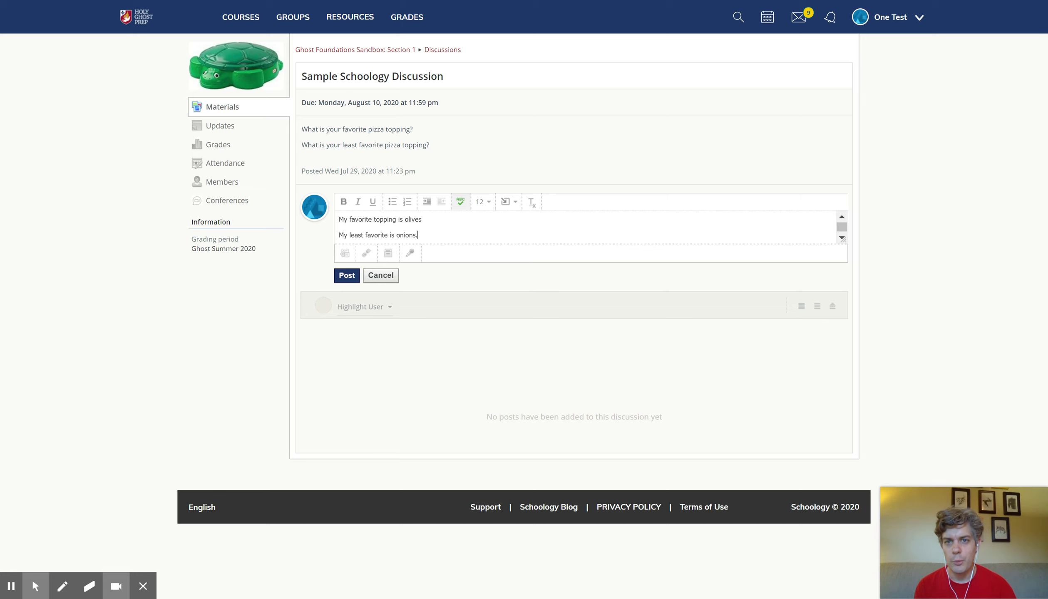
- Try bold and italic formatting on the comment's first line, removing each one again
{"action": "triple_click", "coordinate": [356, 220]}
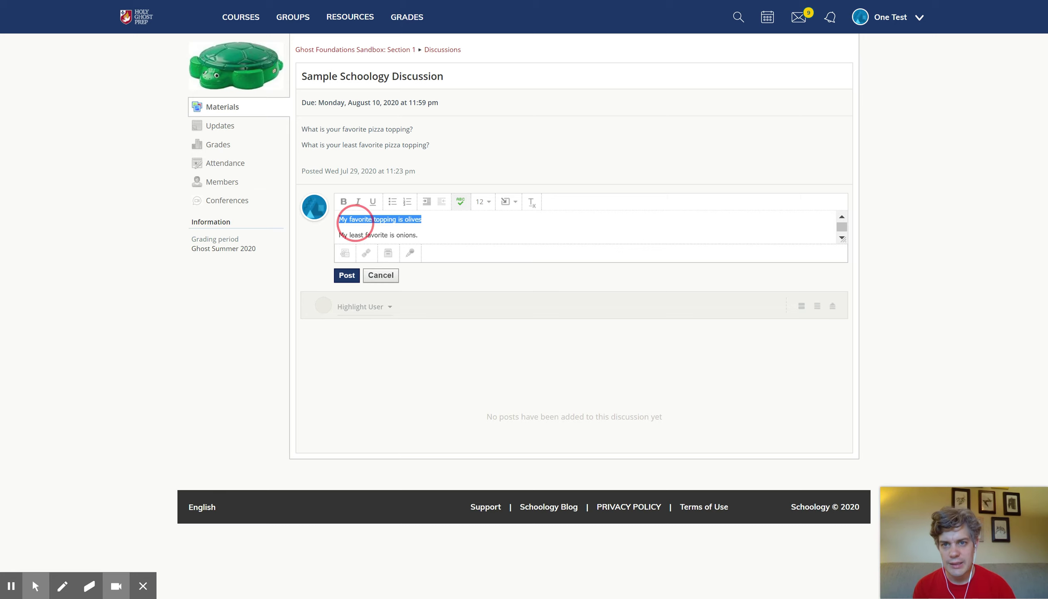
{"action": "left_click", "coordinate": [348, 203]}
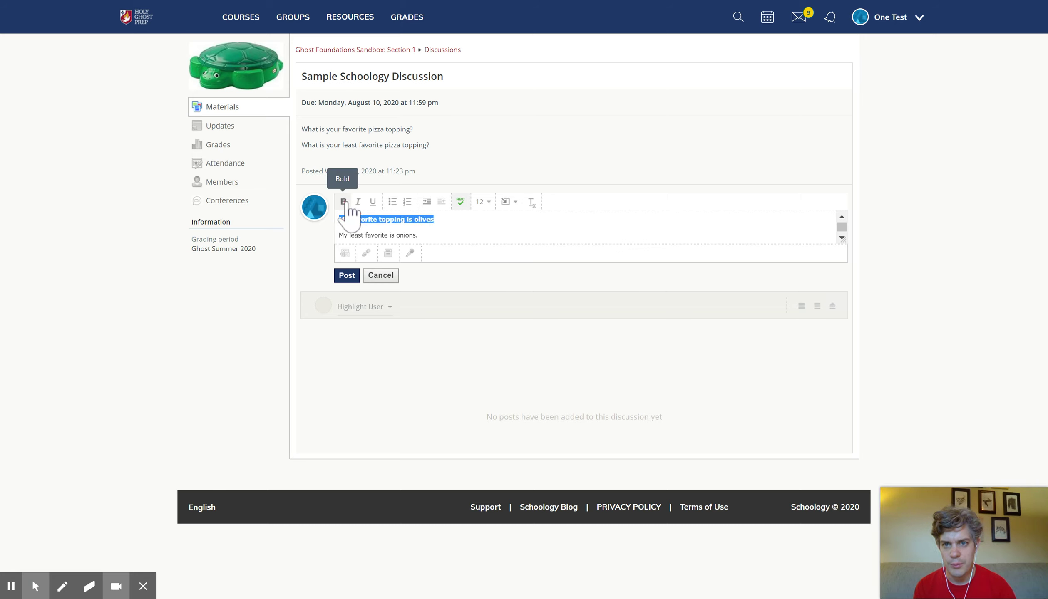
{"action": "left_click", "coordinate": [348, 203]}
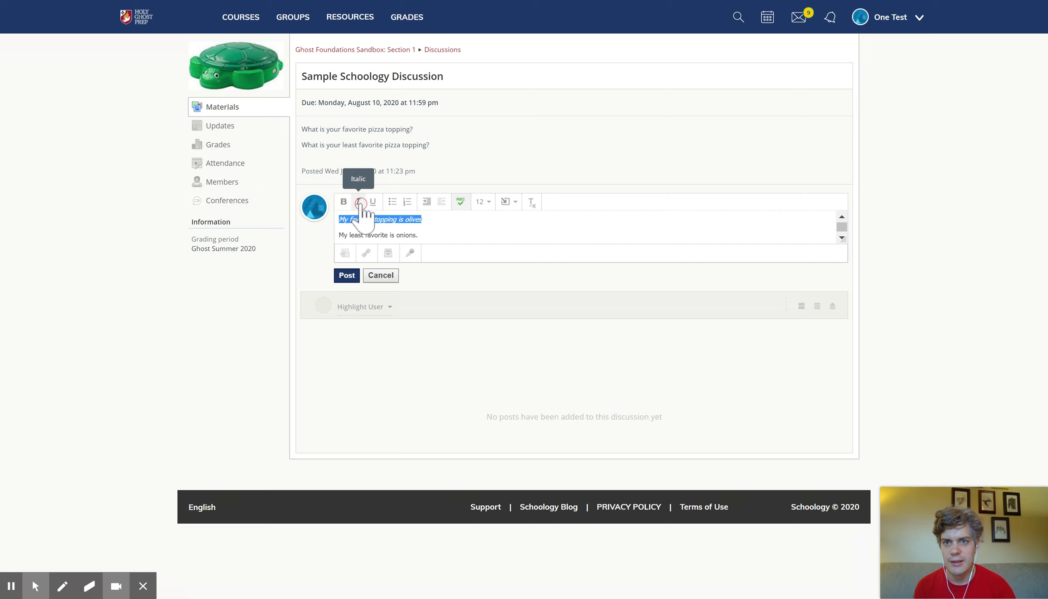
{"action": "left_click", "coordinate": [358, 202]}
{"action": "left_click", "coordinate": [358, 202]}
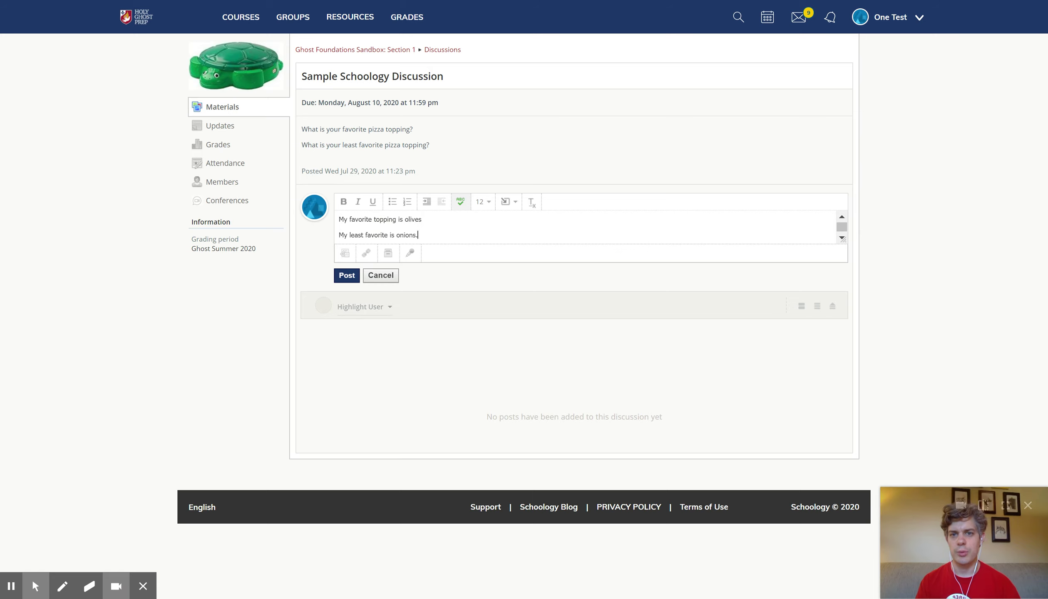
- Format both lines of the comment as a bulleted list
{"action": "left_click_drag", "start_coordinate": [427, 233], "coordinate": [327, 216]}
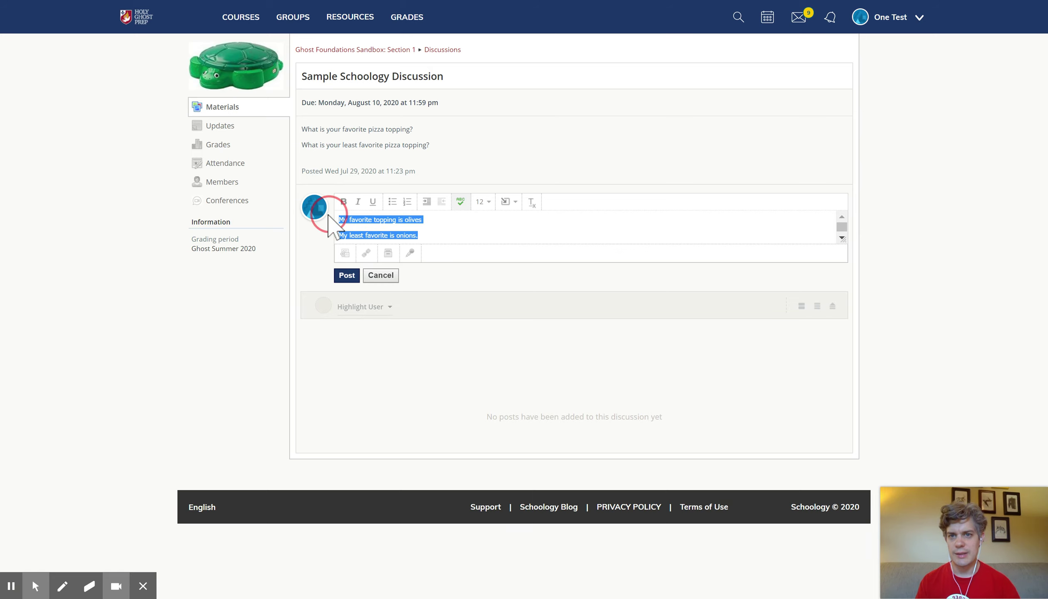
{"action": "left_click", "coordinate": [391, 202]}
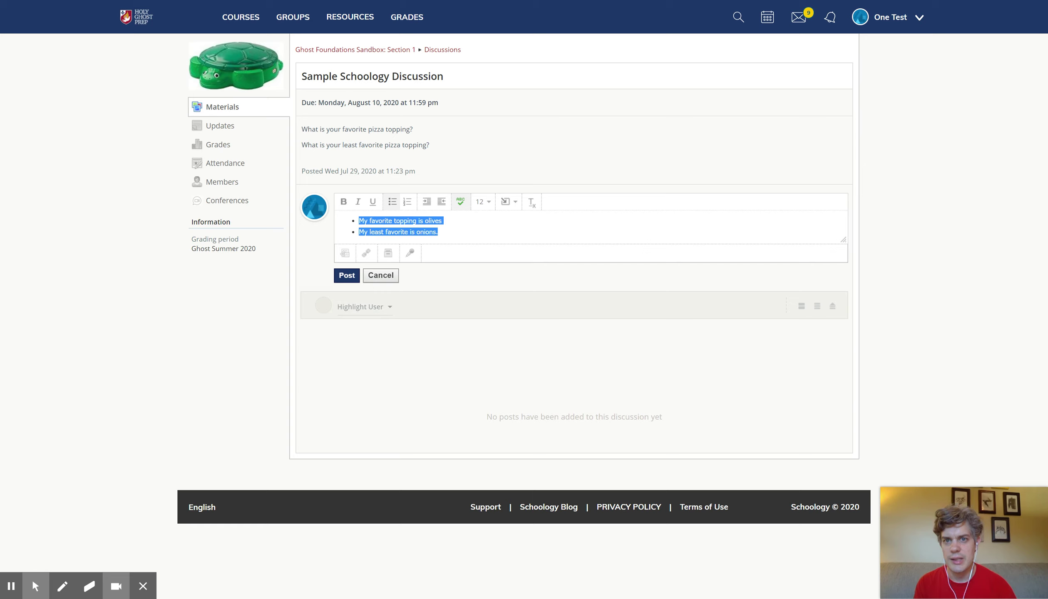
- Try removing the bullets and changing the indent of both comment lines, and restore the bulleted list
{"action": "left_click", "coordinate": [442, 203]}
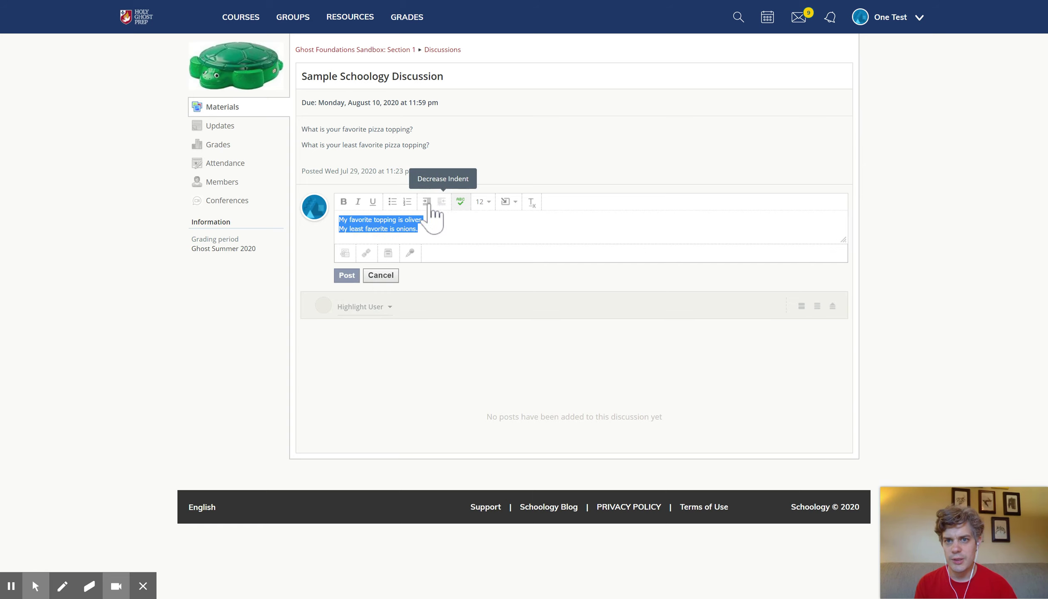
{"action": "left_click", "coordinate": [429, 204]}
{"action": "left_click", "coordinate": [429, 204]}
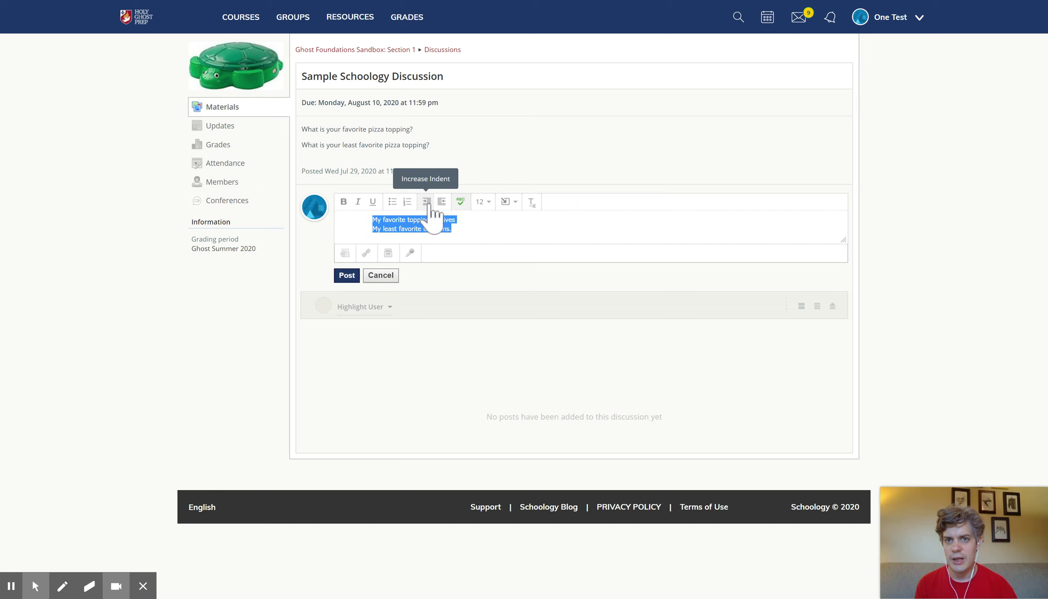
{"action": "left_click", "coordinate": [442, 203]}
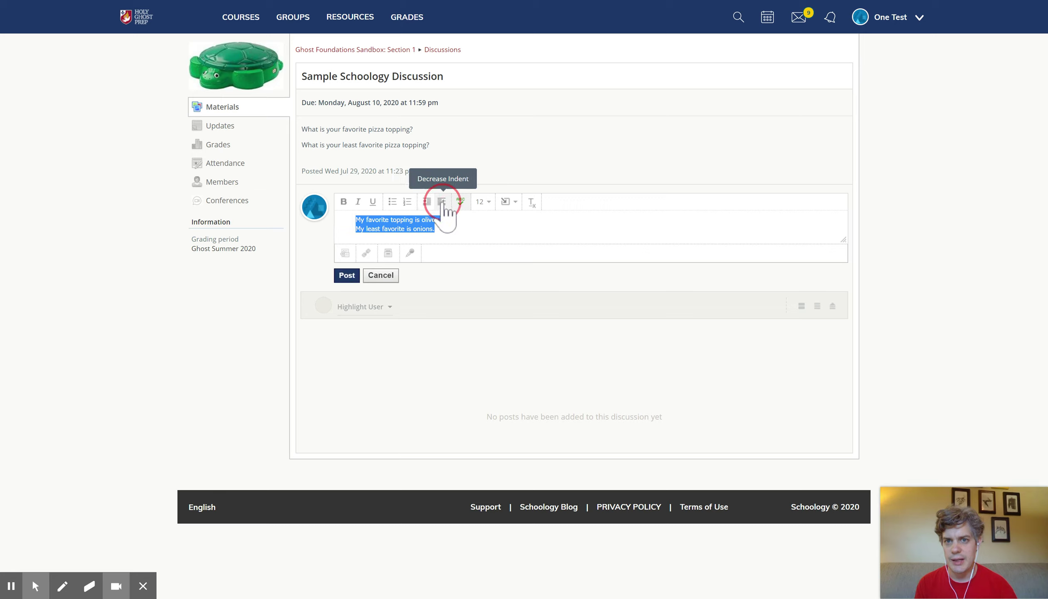
{"action": "left_click", "coordinate": [442, 204]}
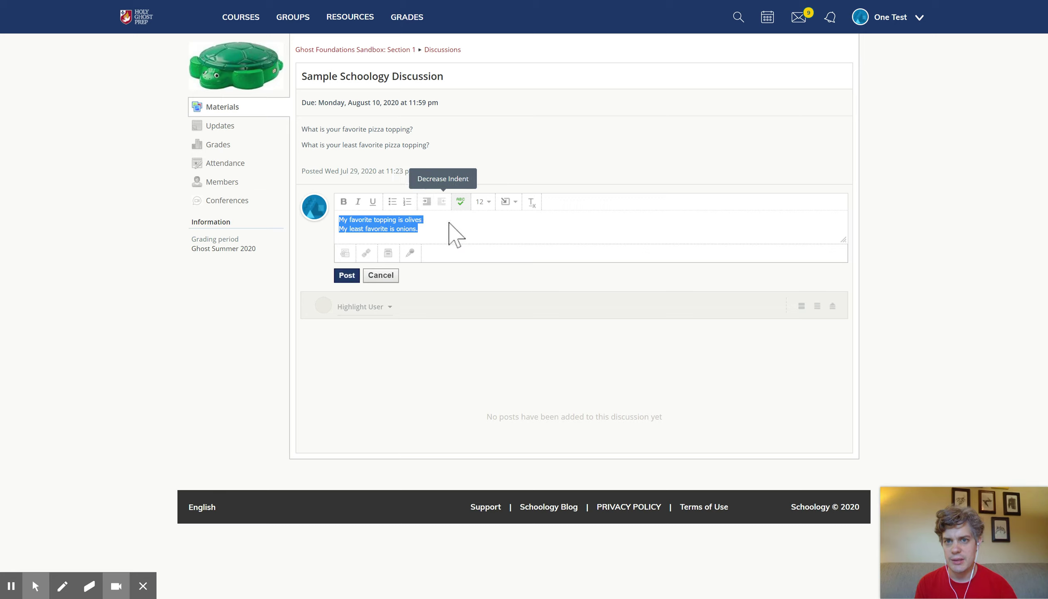
{"action": "left_click", "coordinate": [392, 203]}
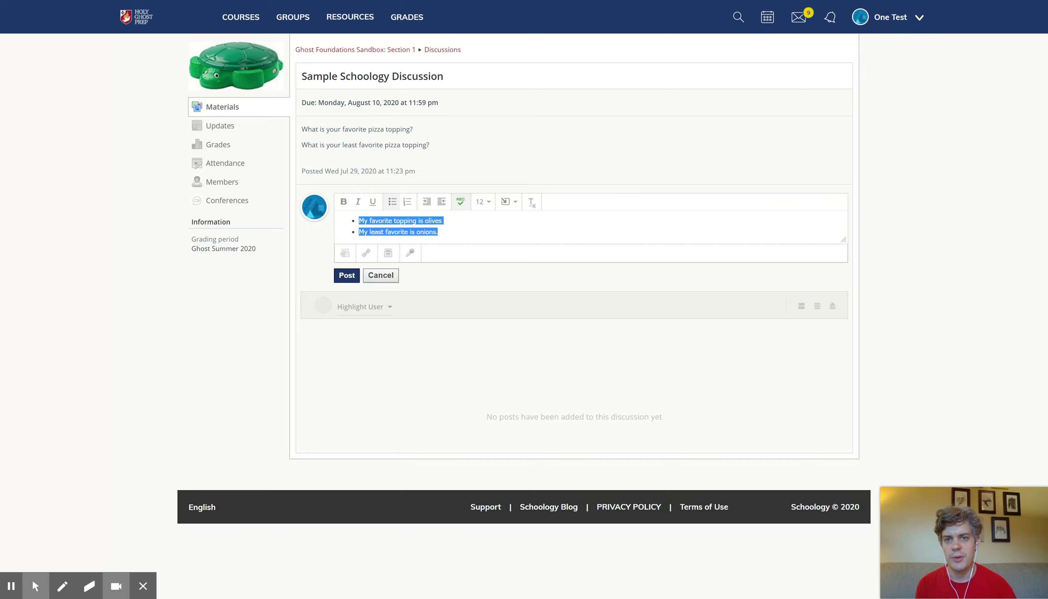
{"action": "left_click", "coordinate": [470, 229]}
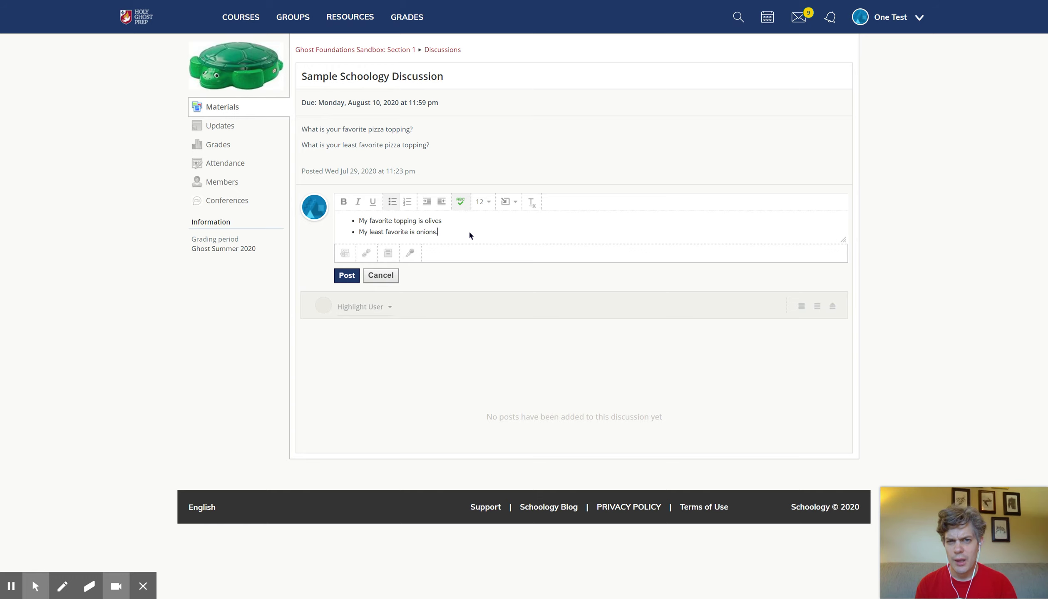
{"action": "left_click", "coordinate": [514, 206]}
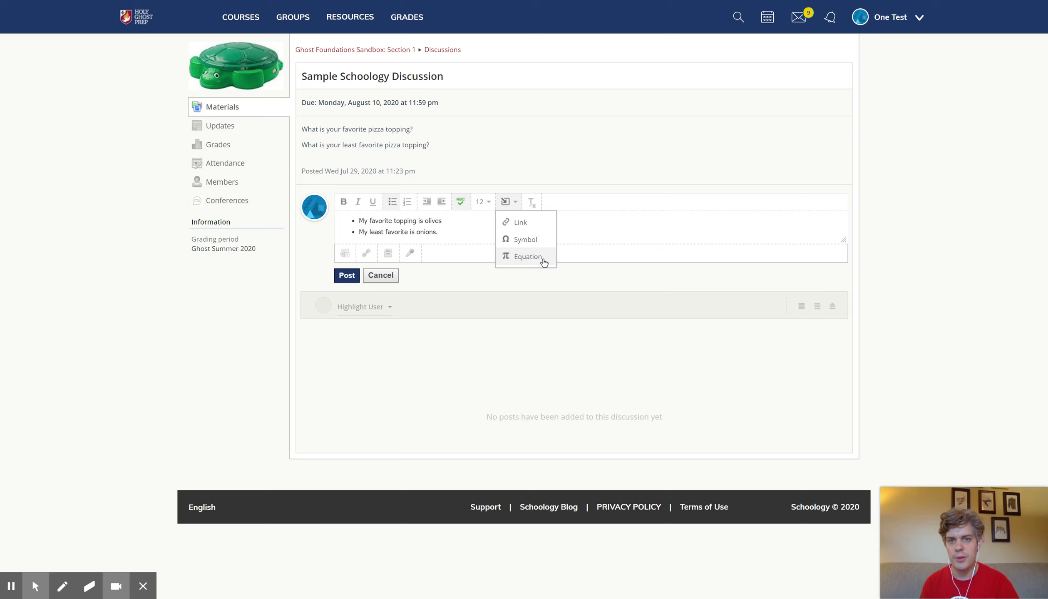
{"action": "left_click", "coordinate": [464, 275]}
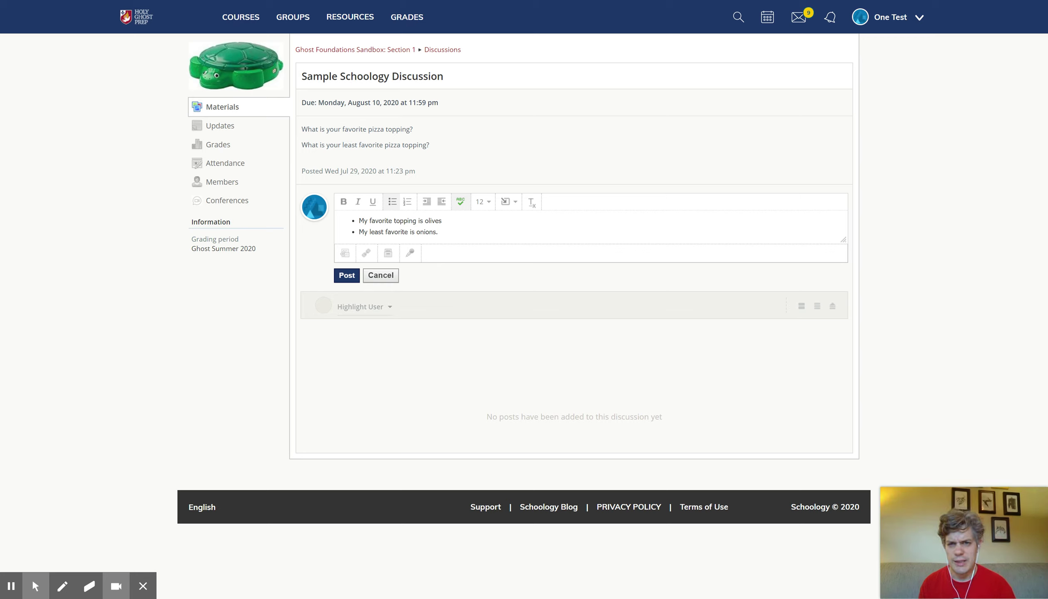
- Post the bulleted comment to the discussion and like the new post
{"action": "left_click", "coordinate": [349, 276]}
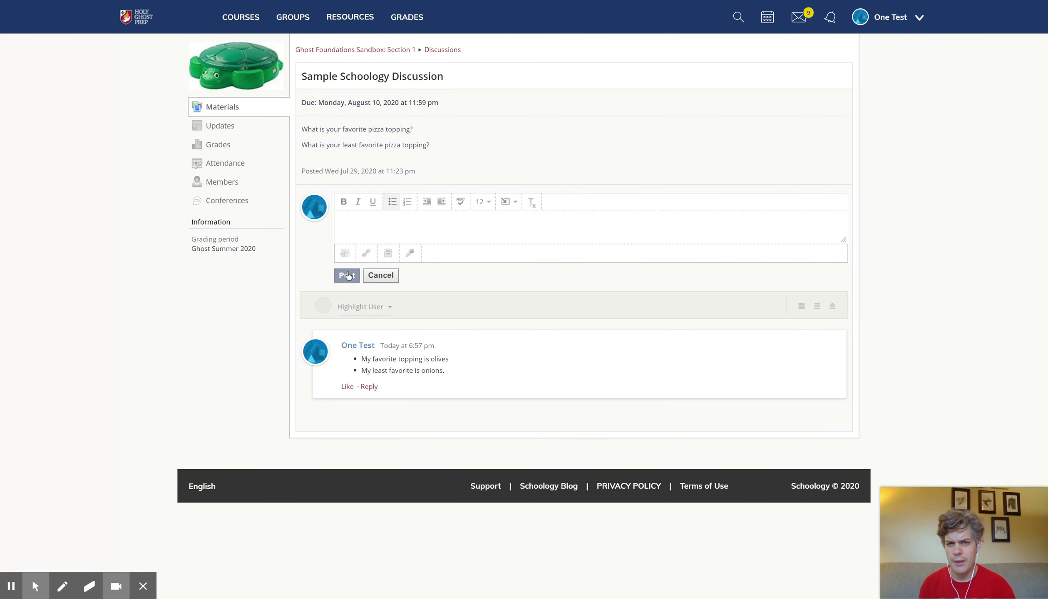
{"action": "left_click", "coordinate": [347, 391]}
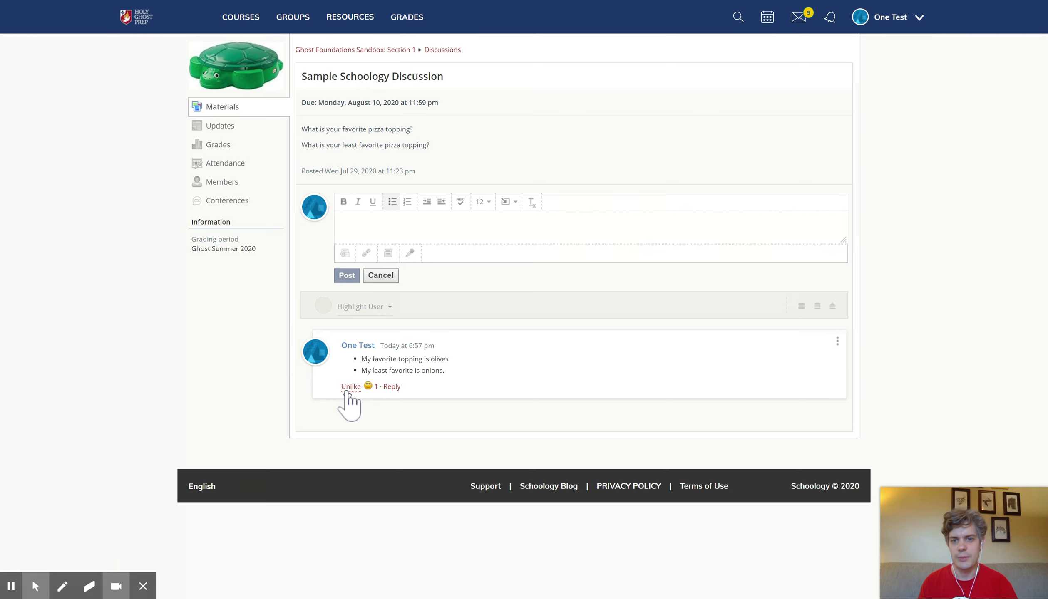
- Start a reply to the posted comment and write "I've changed my mind, I like perpperoni."
{"action": "left_click", "coordinate": [393, 388]}
{"action": "left_click", "coordinate": [400, 391]}
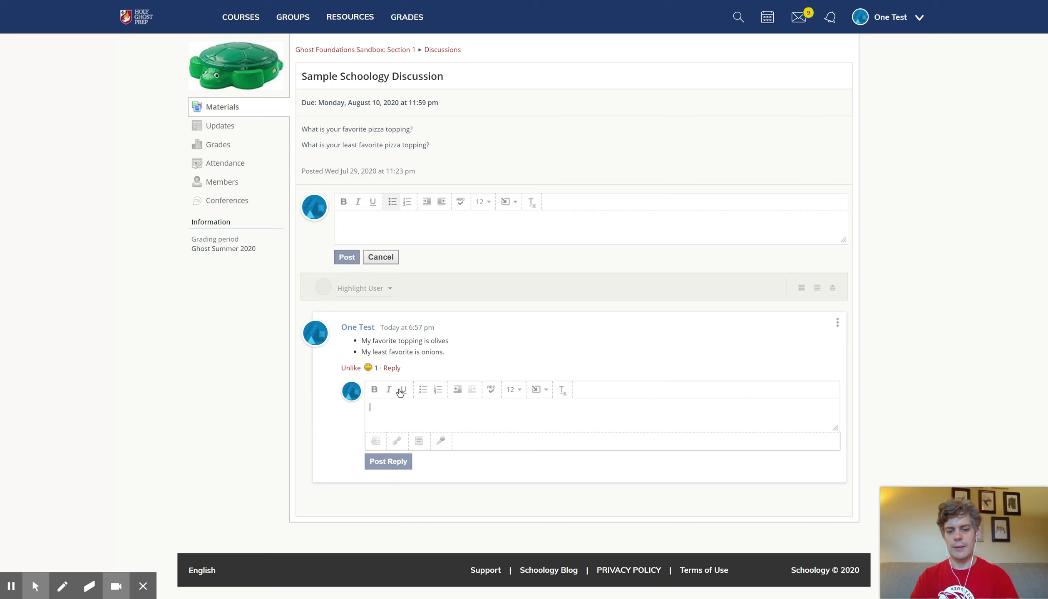
{"action": "type", "text": "I've chan"}
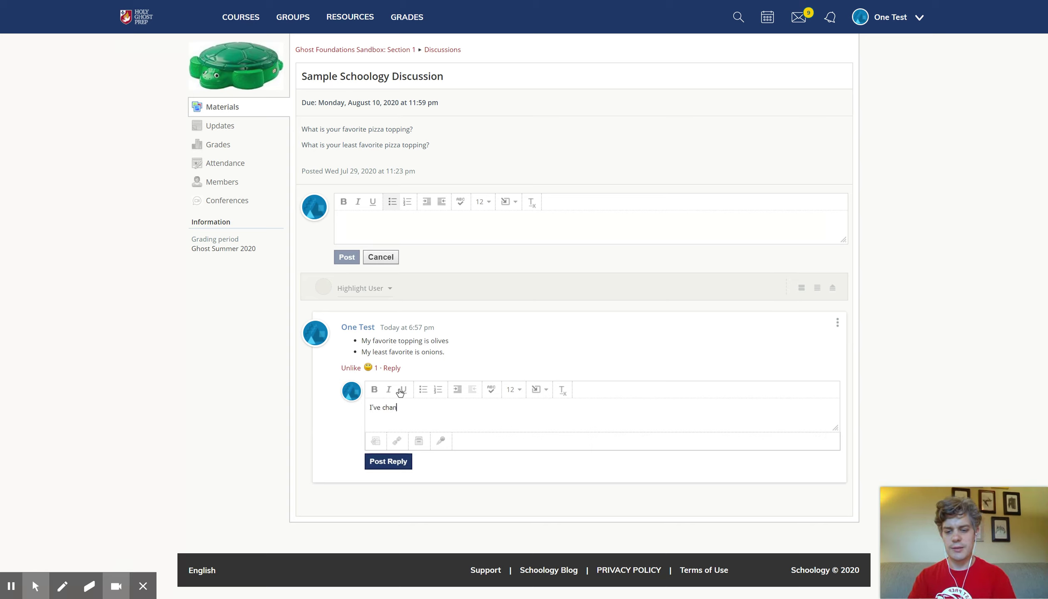
{"action": "type", "text": "ged my mind"}
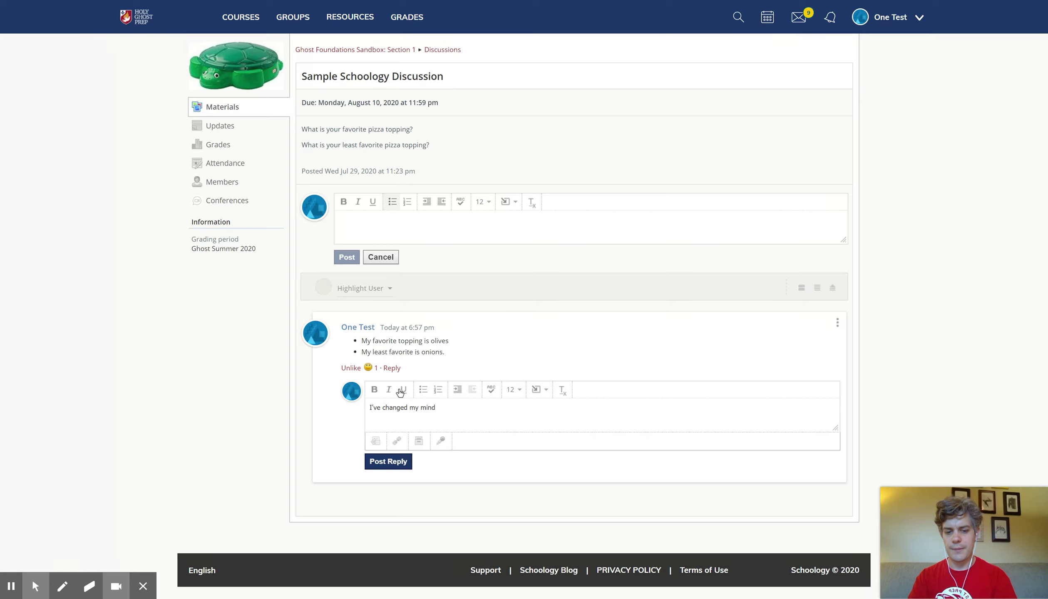
{"action": "type", "text": ", I like pe"}
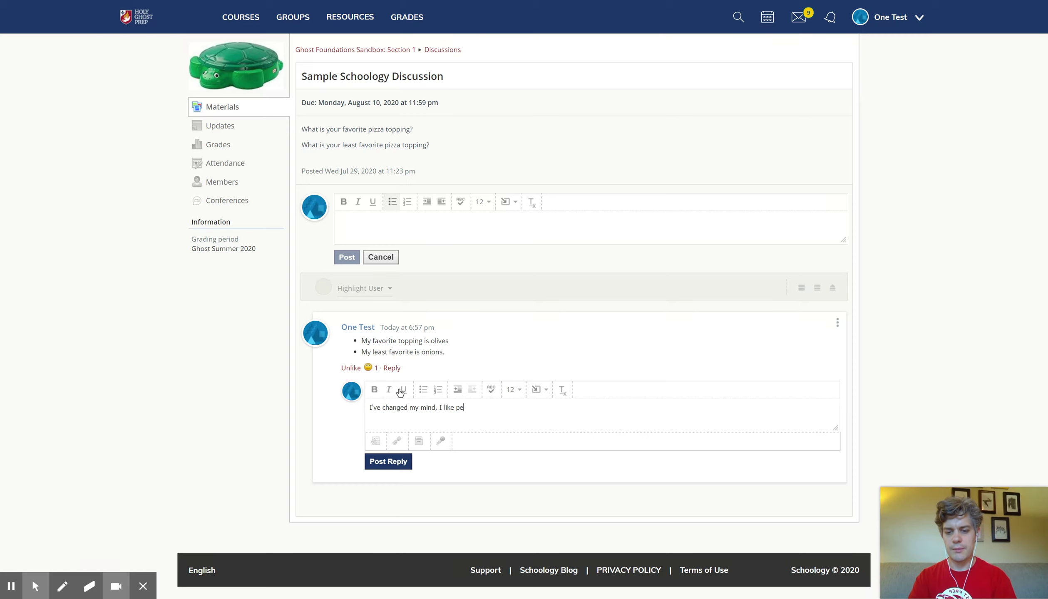
{"action": "type", "text": "rpperoni."}
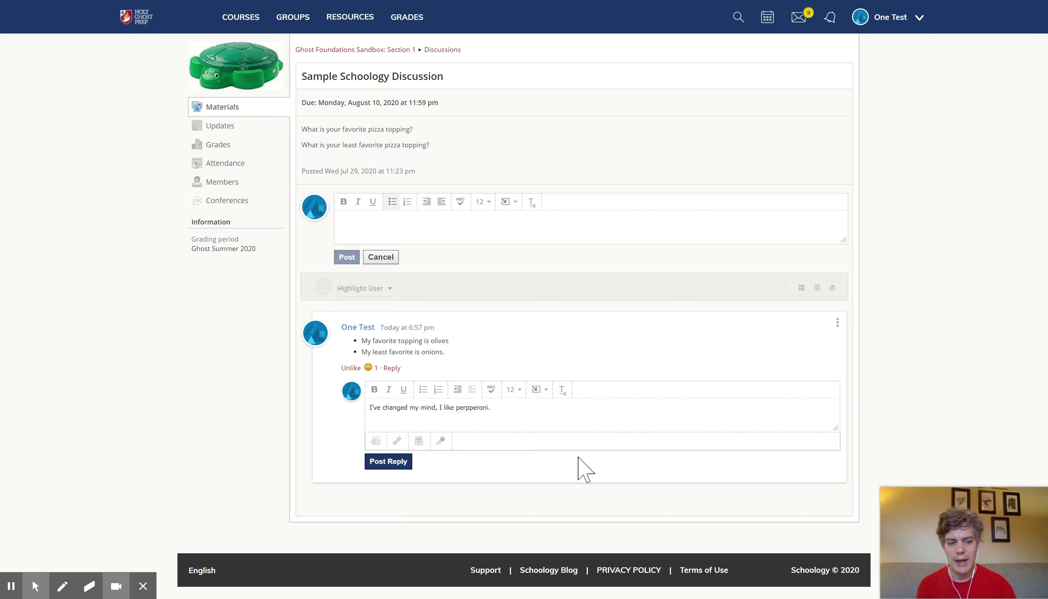
- Delete all the text of the unposted reply
{"action": "key", "text": "BackSpace"}
{"action": "key", "text": "BackSpace"}
{"action": "key", "text": "BackSpace"}
{"action": "key", "text": "BackSpace"}
{"action": "key", "text": "BackSpace"}
{"action": "key", "text": "BackSpace"}
{"action": "key", "text": "BackSpace"}
{"action": "key", "text": "BackSpace"}
{"action": "key", "text": "BackSpace"}
{"action": "key", "text": "BackSpace"}
{"action": "key", "text": "BackSpace"}
{"action": "key", "text": "BackSpace"}
{"action": "key", "text": "BackSpace"}
{"action": "key", "text": "BackSpace"}
{"action": "key", "text": "BackSpace"}
{"action": "key", "text": "BackSpace"}
{"action": "key", "text": "BackSpace"}
{"action": "key", "text": "BackSpace"}
{"action": "key", "text": "BackSpace"}
{"action": "key", "text": "BackSpace"}
{"action": "key", "text": "BackSpace"}
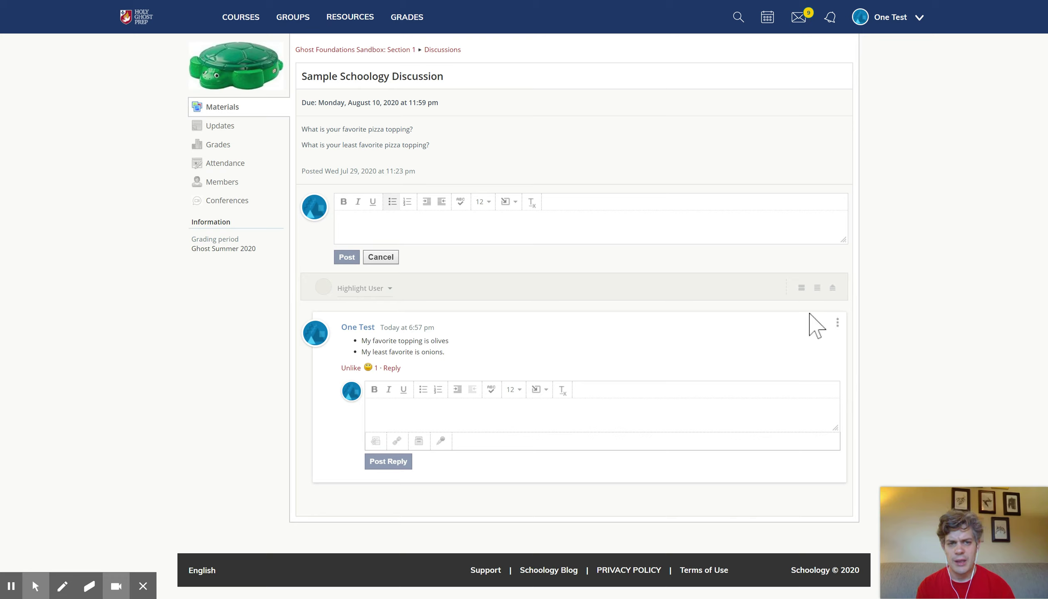
{"action": "left_click", "coordinate": [838, 323]}
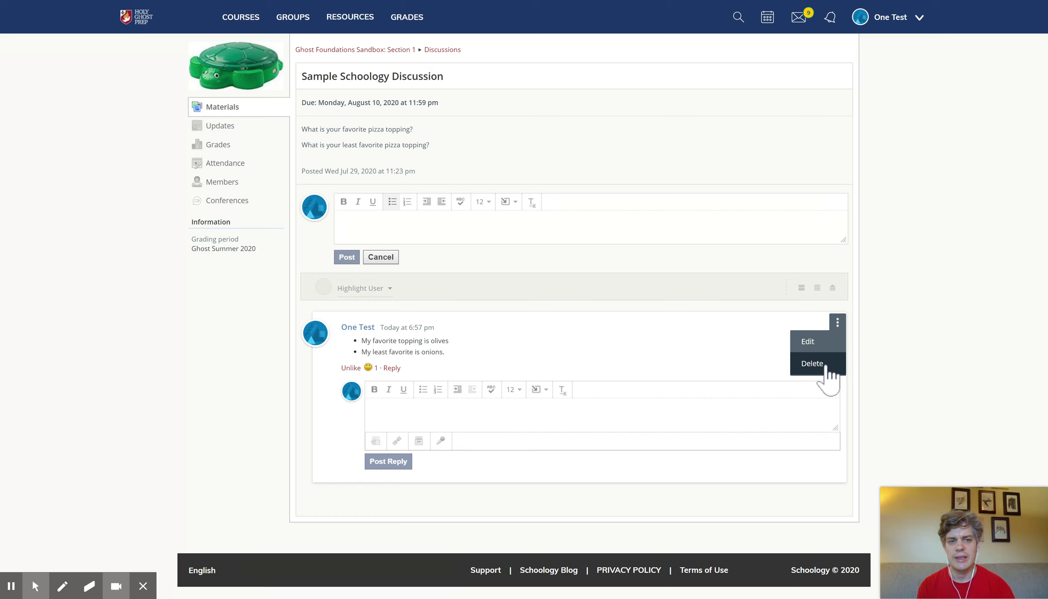
{"action": "left_click", "coordinate": [902, 331]}
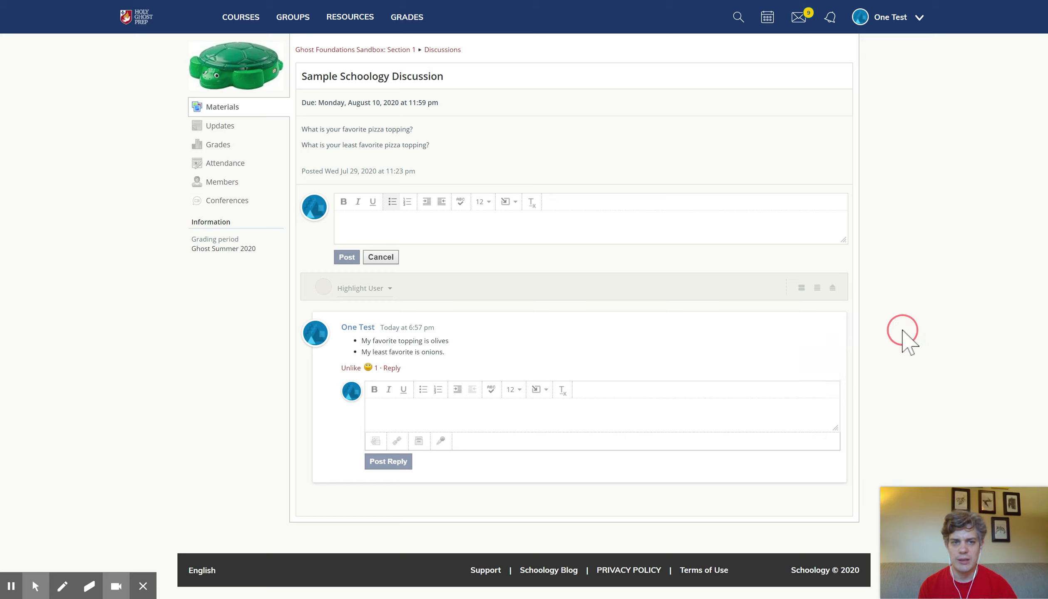